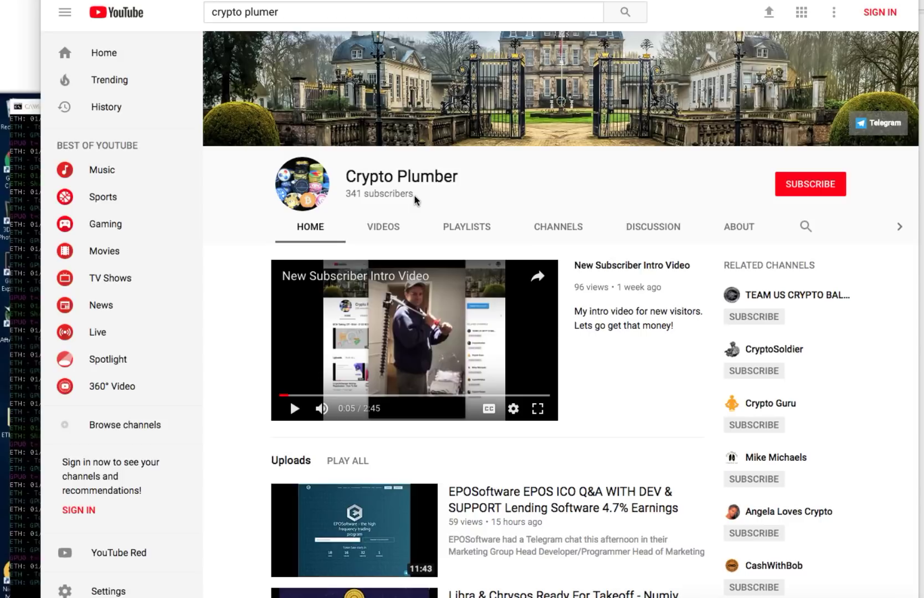
# Highlight the '341 subscribers' count under the Crypto Plumber channel name.
pyautogui.moveTo(348, 197); pyautogui.dragTo(418, 197)
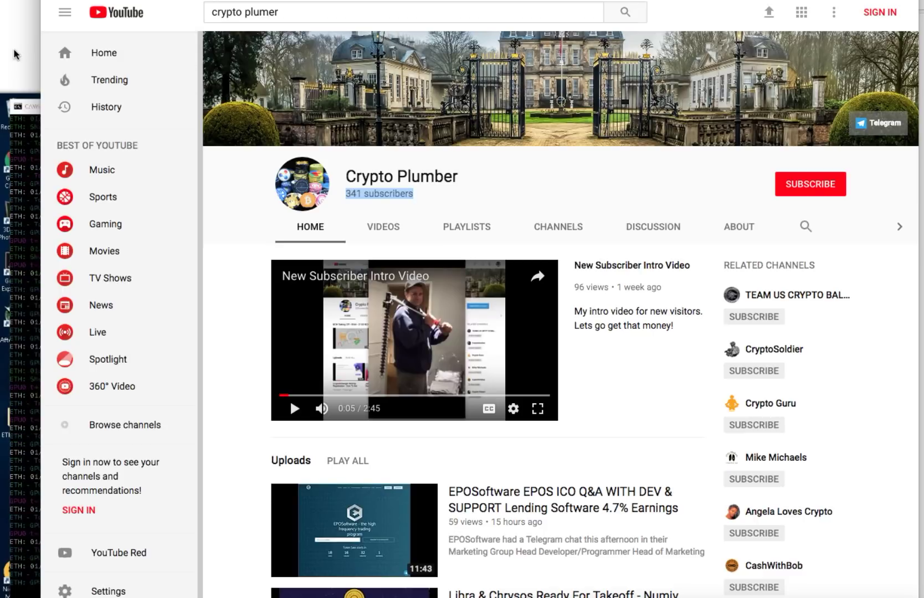
# Hide the browser to show Afterburner's GTX 1080 Ti settings: core +100, memory +600, fan 87.
pyautogui.press('super+Tab')
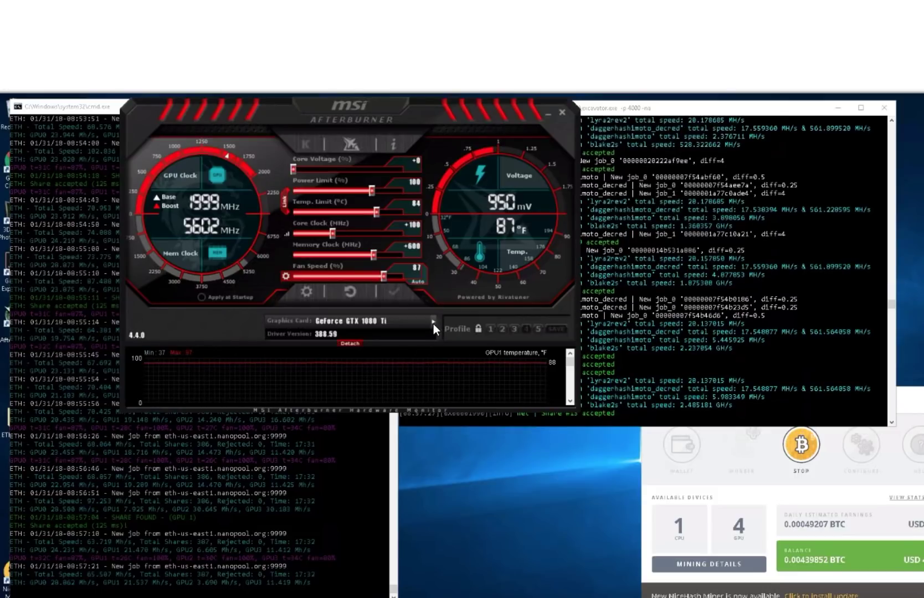
# Review the four installed graphics cards, then bring the ETH miner console forward.
pyautogui.click(433, 323)
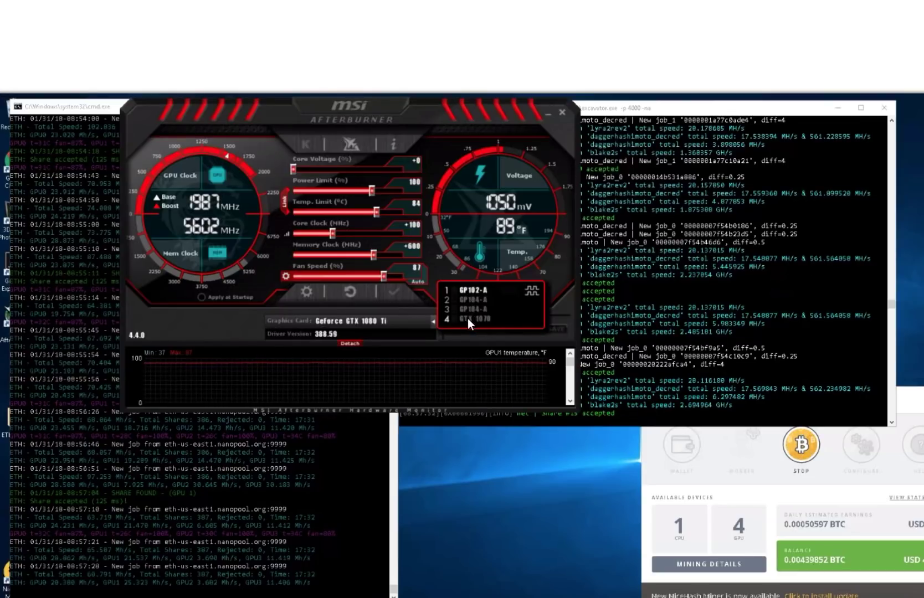
pyautogui.click(431, 322)
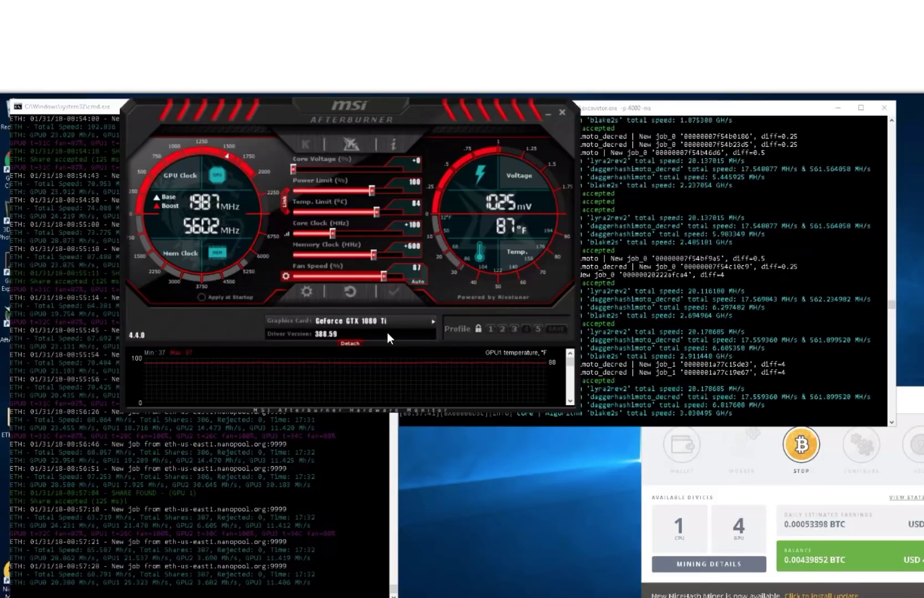
pyautogui.click(84, 112)
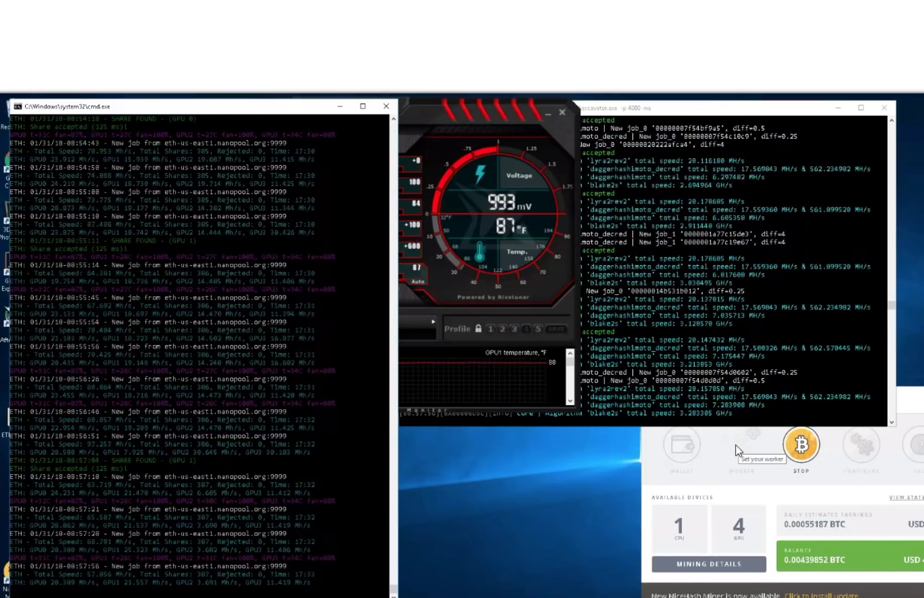
# Show NiceHash's per-GPU algorithms and speeds, then return Afterburner to the front.
pyautogui.click(718, 448)
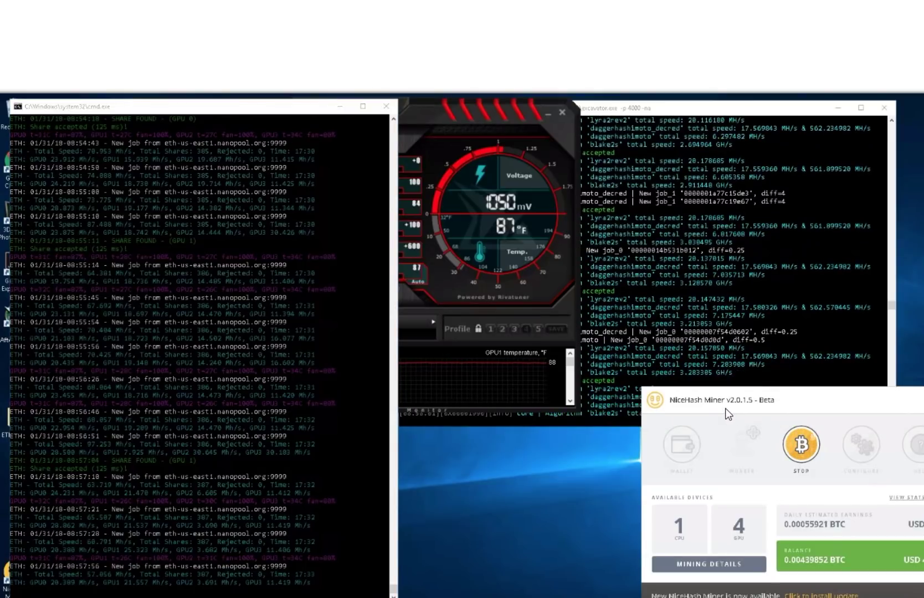
pyautogui.click(715, 563)
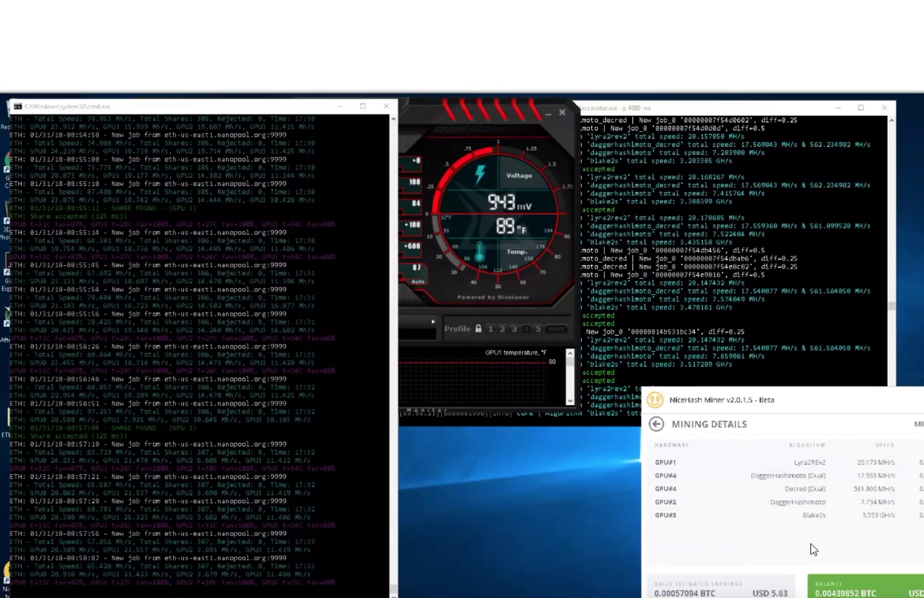
pyautogui.click(431, 115)
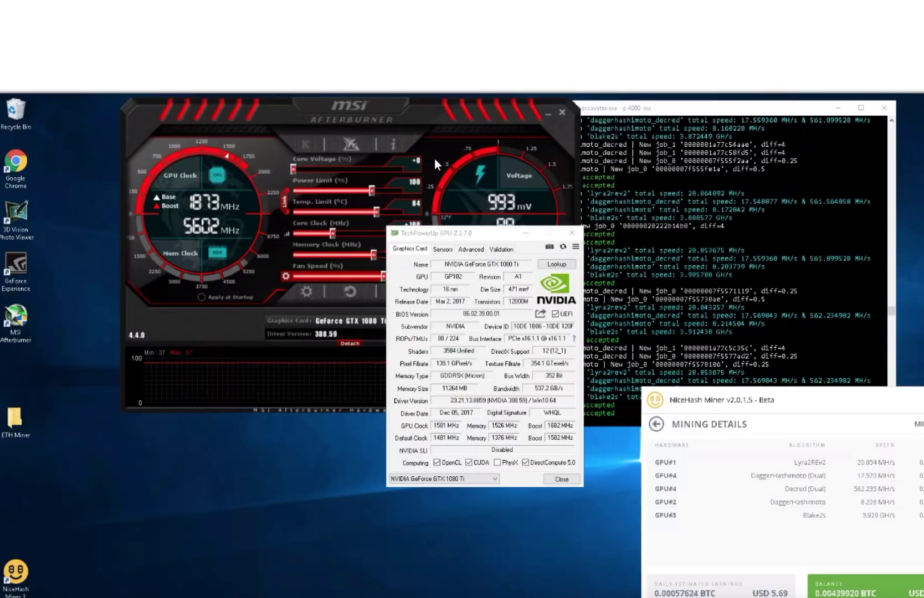
# Place GPU-Z at the lower left and Afterburner to its right, with GPU-Z active.
pyautogui.moveTo(507, 240); pyautogui.dragTo(153, 305)
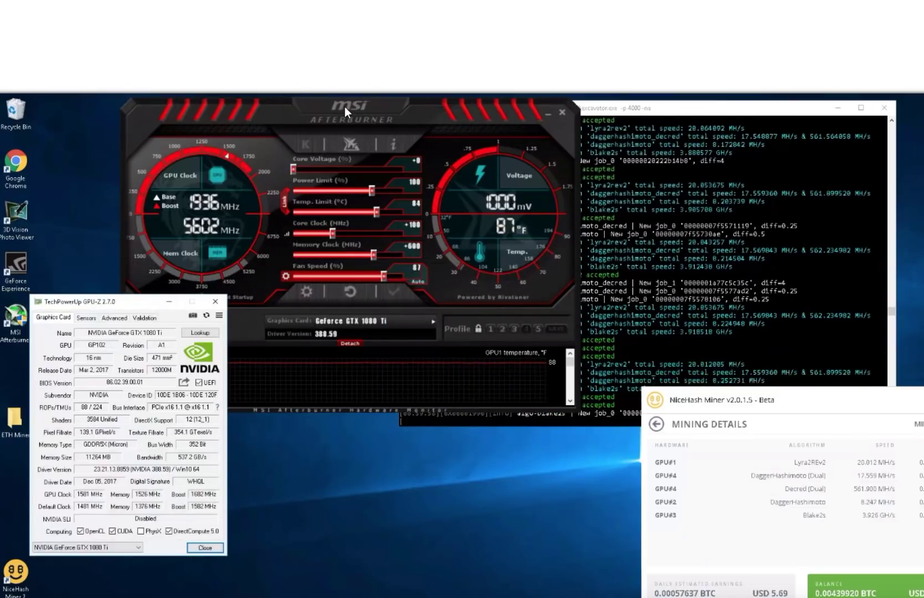
pyautogui.moveTo(344, 107); pyautogui.dragTo(458, 114)
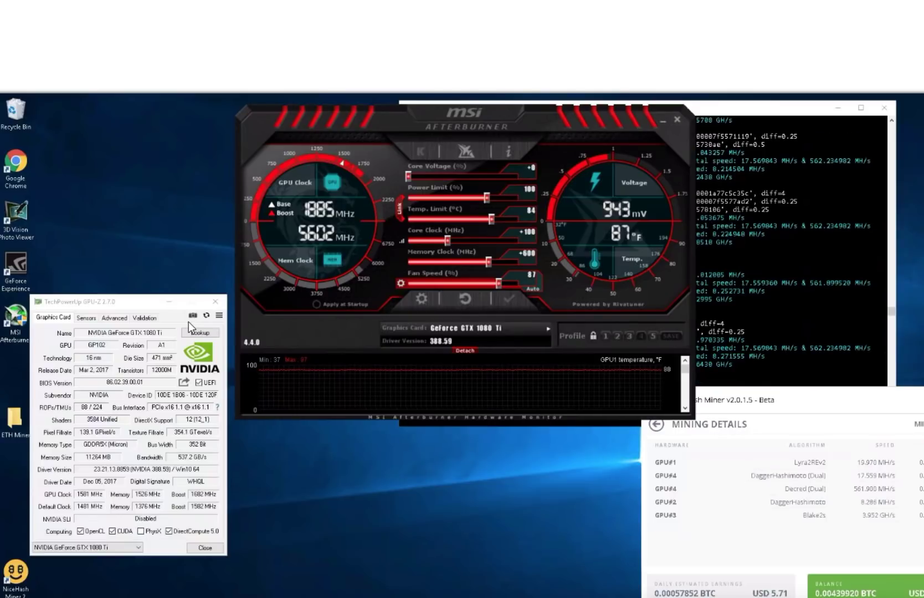
pyautogui.click(131, 447)
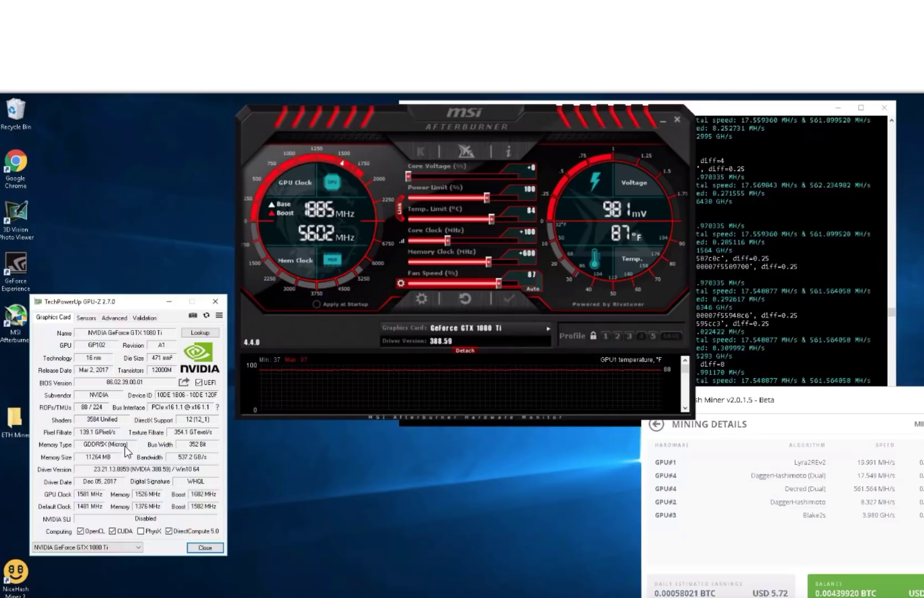
pyautogui.moveTo(118, 450)
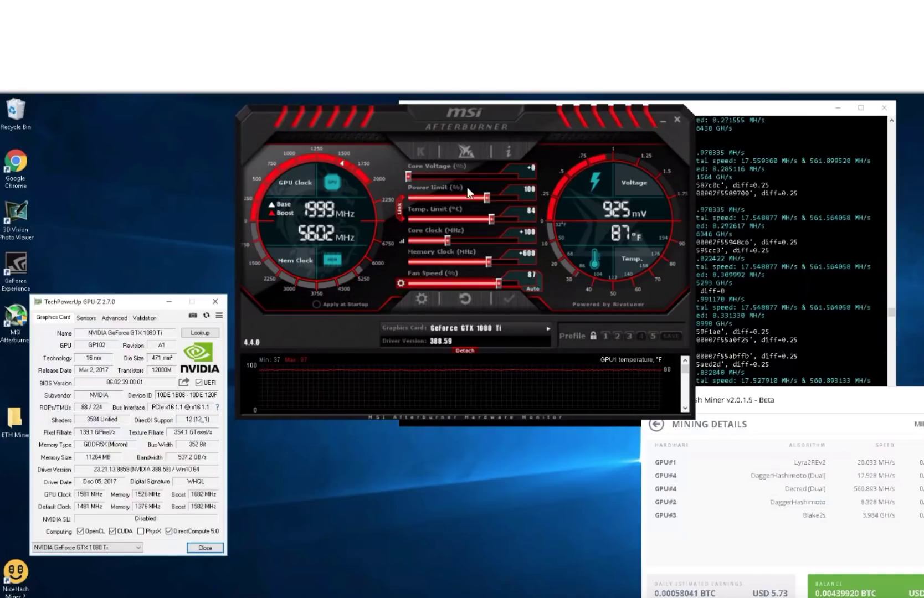
pyautogui.click(530, 123)
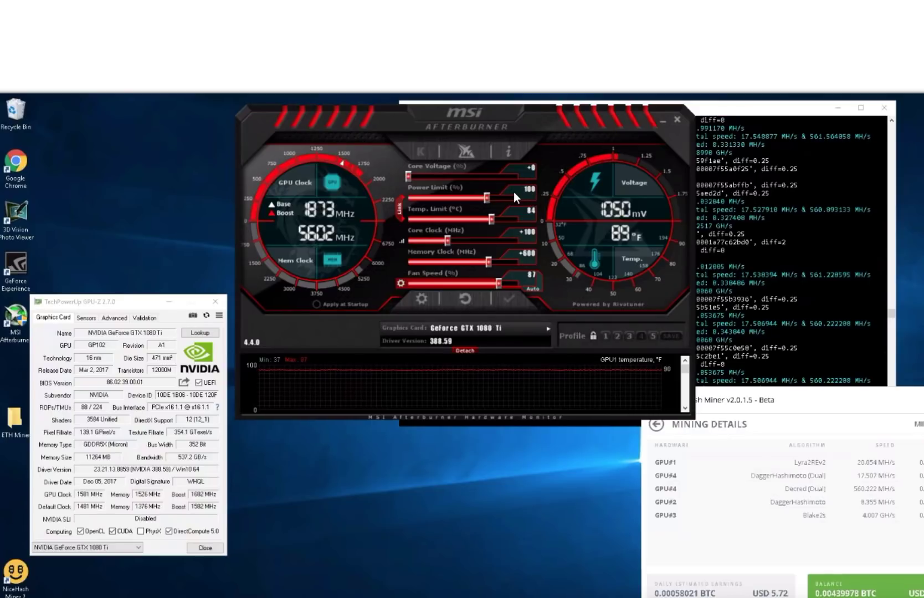
pyautogui.moveTo(529, 193)
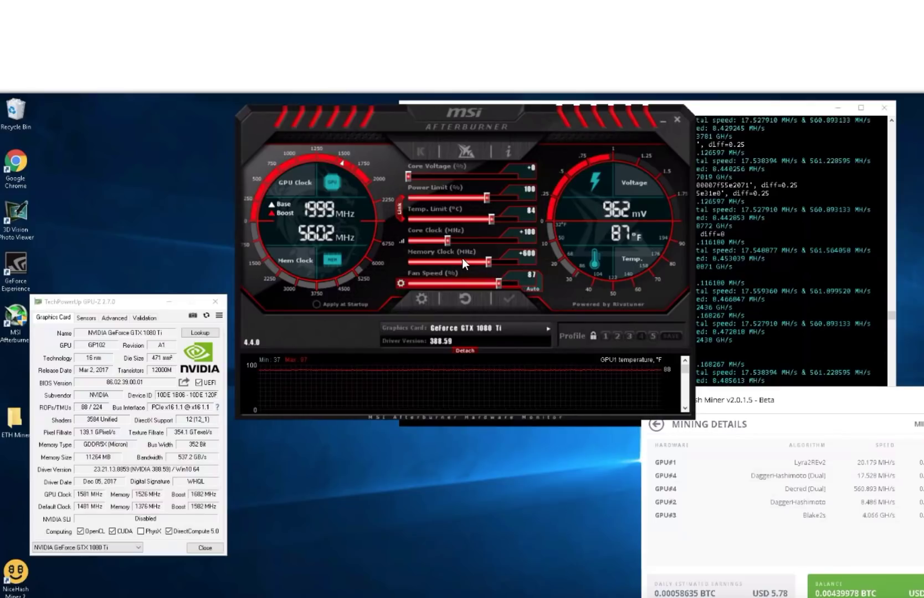
# Set and apply a +600 memory clock on the GTX 1080 Ti, then list the GPUs.
pyautogui.click(530, 253)
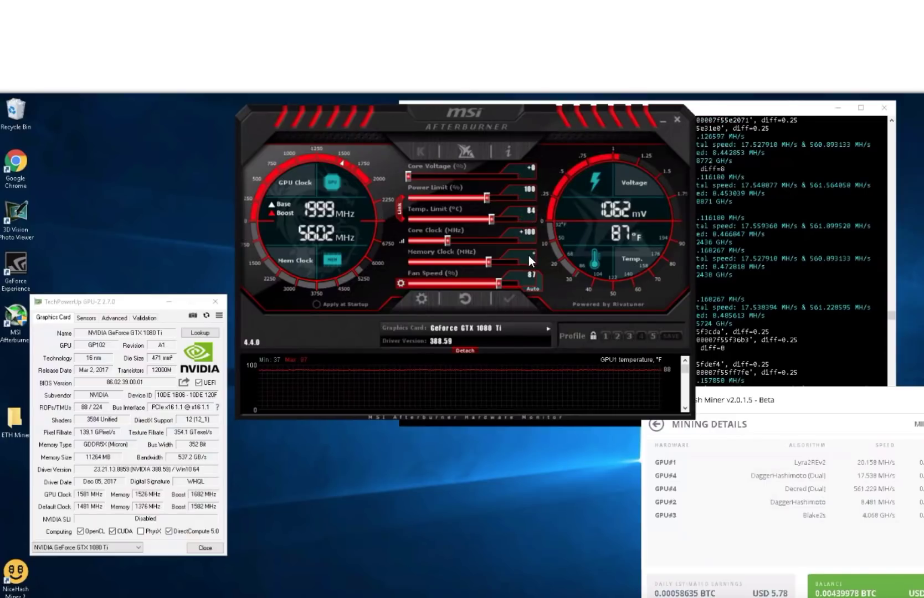
pyautogui.write('600')
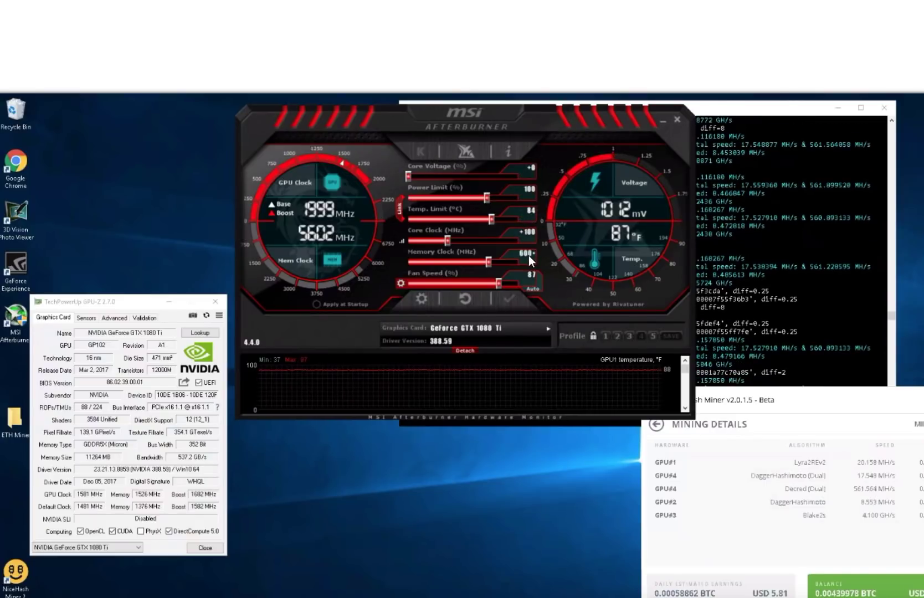
pyautogui.press('Return')
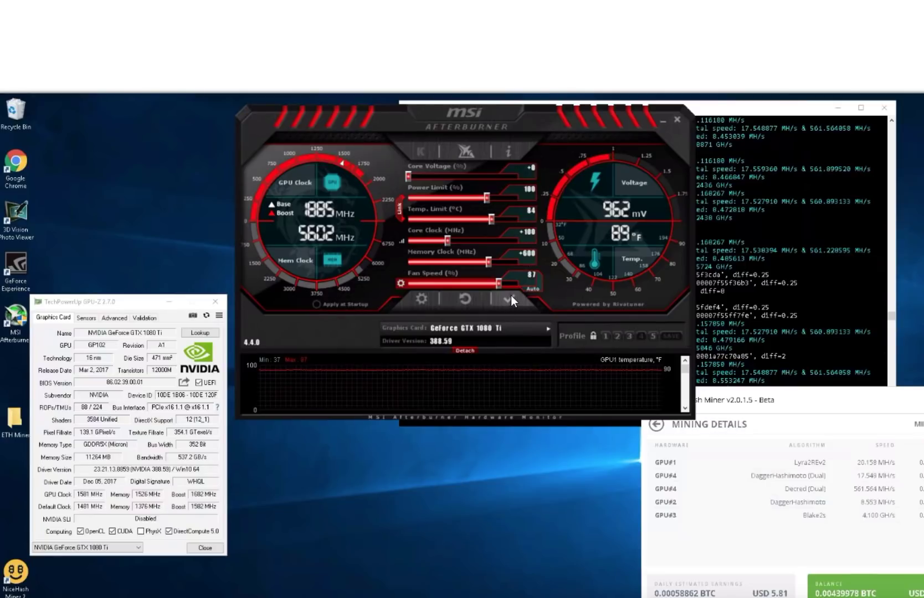
pyautogui.click(510, 299)
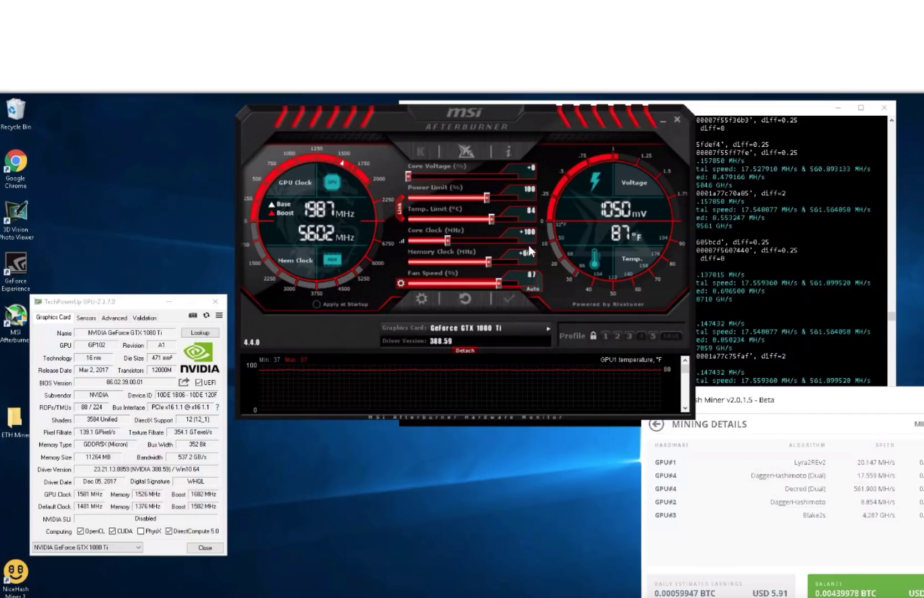
pyautogui.click(550, 329)
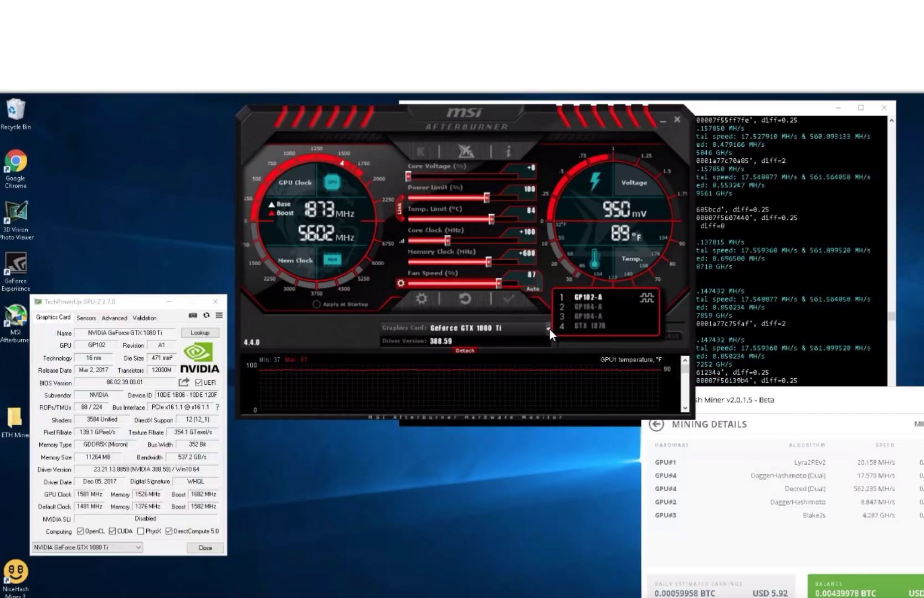
# Select the GTX 1070 Ti (GPU2), disable auto fan, and apply a fixed 80% fan speed.
pyautogui.click(589, 308)
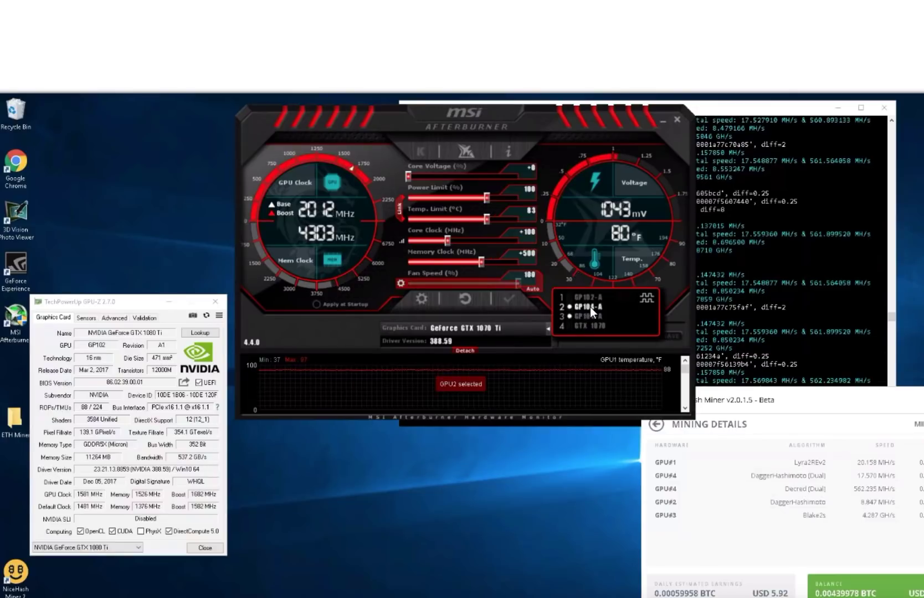
pyautogui.click(549, 328)
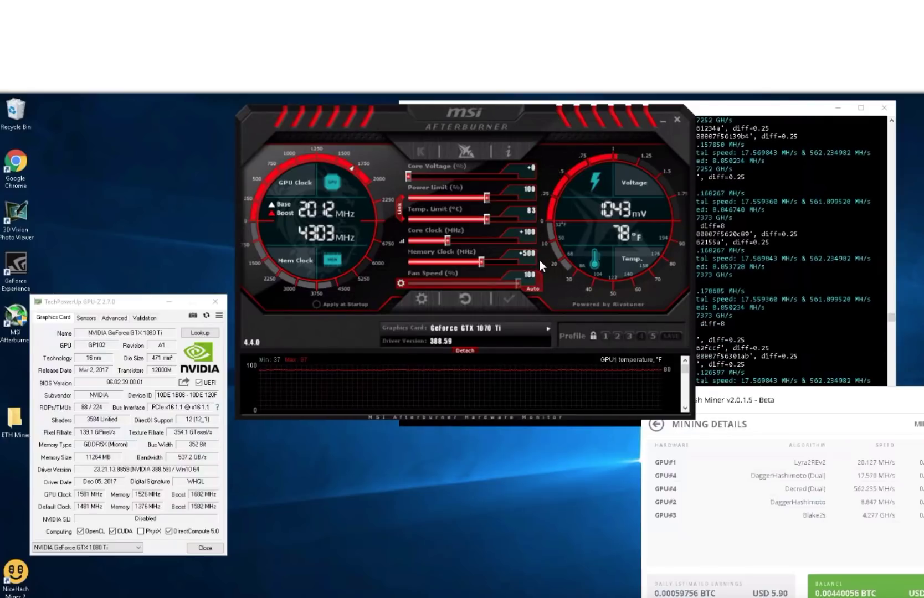
pyautogui.click(532, 289)
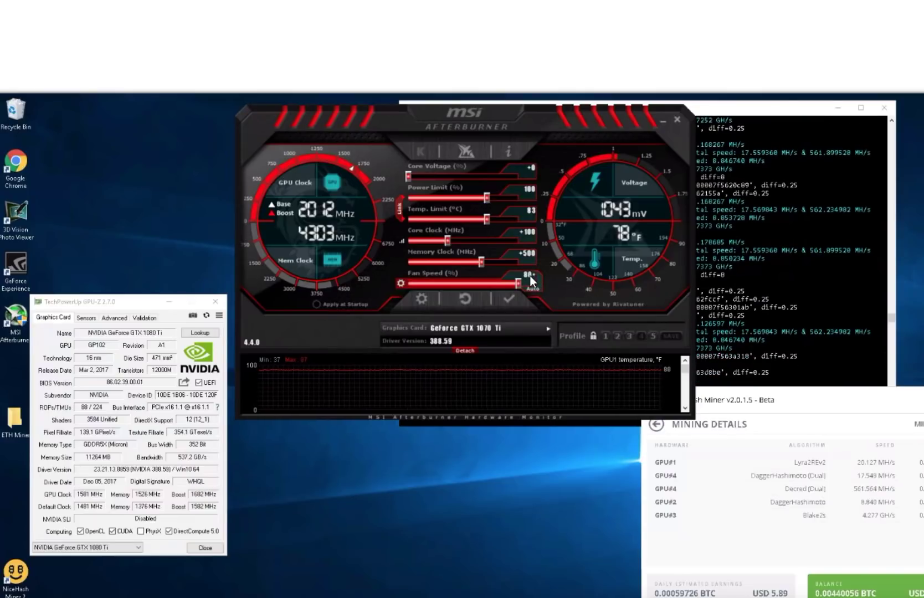
pyautogui.press('Return')
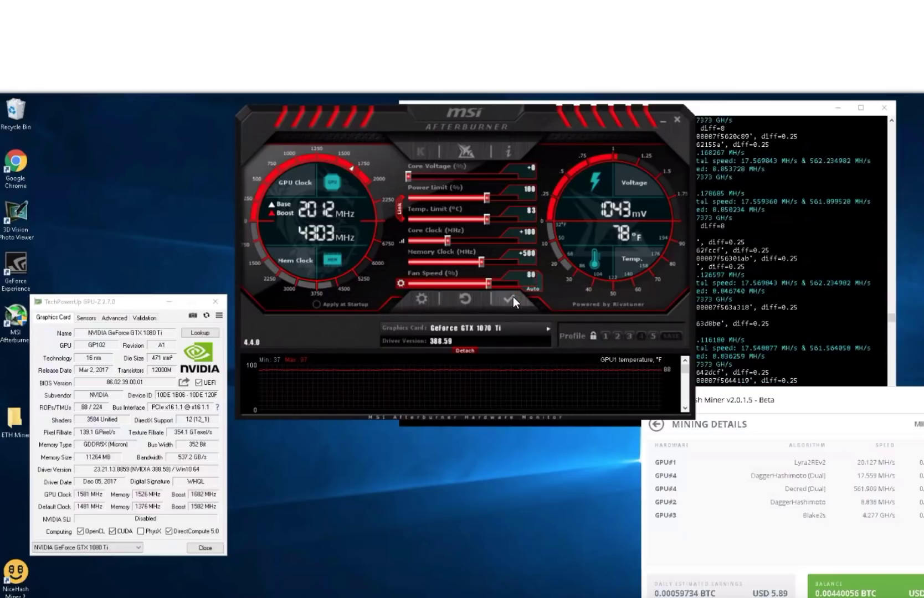
pyautogui.click(512, 299)
# Check GPU3, then switch to the GTX 1070 (GPU4) showing power 100, core +100, memory +500, fan 80.
pyautogui.click(548, 328)
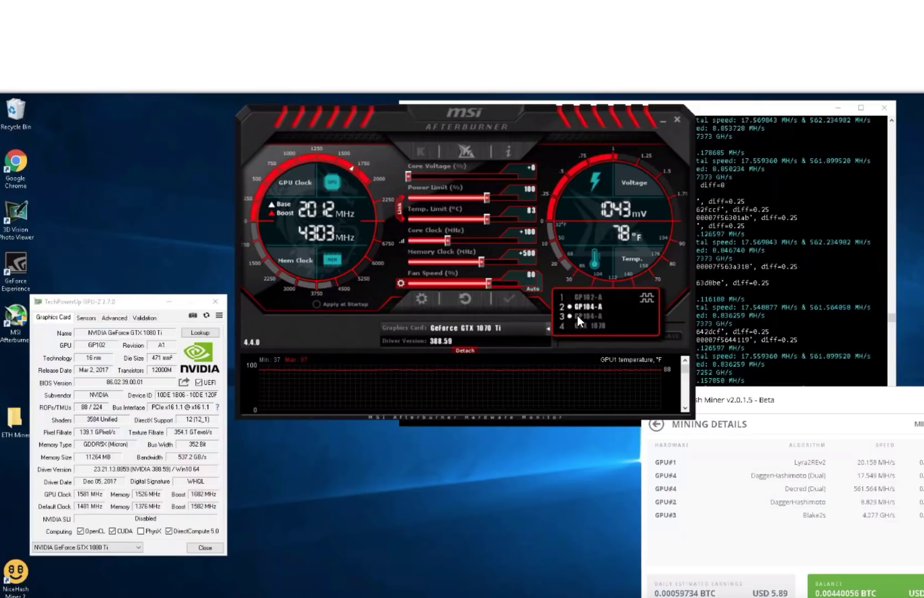
pyautogui.click(577, 315)
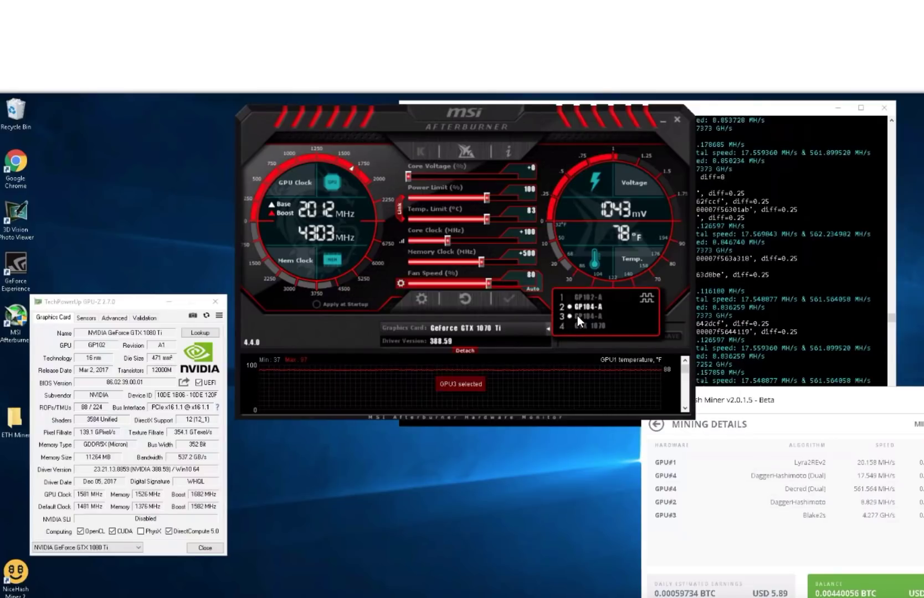
pyautogui.click(548, 331)
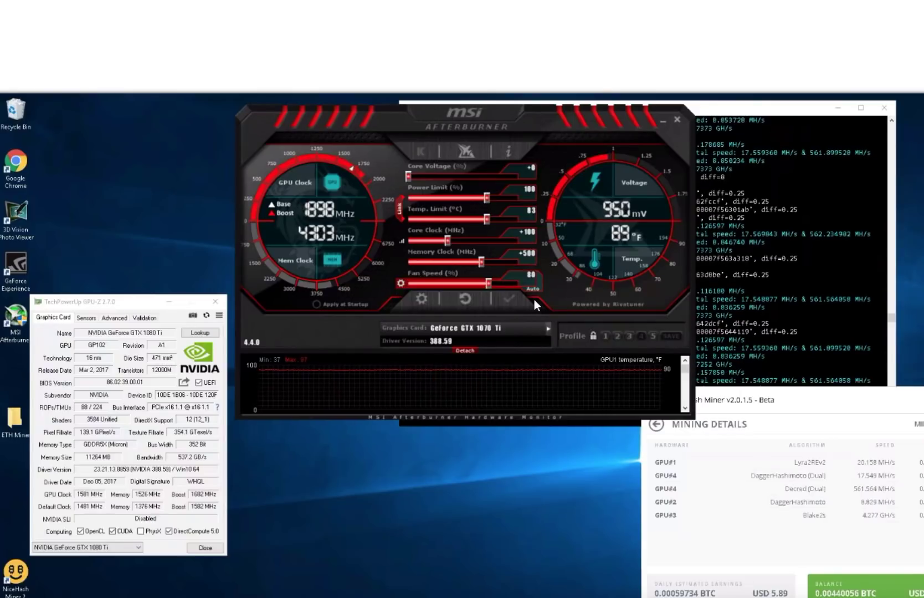
pyautogui.click(547, 326)
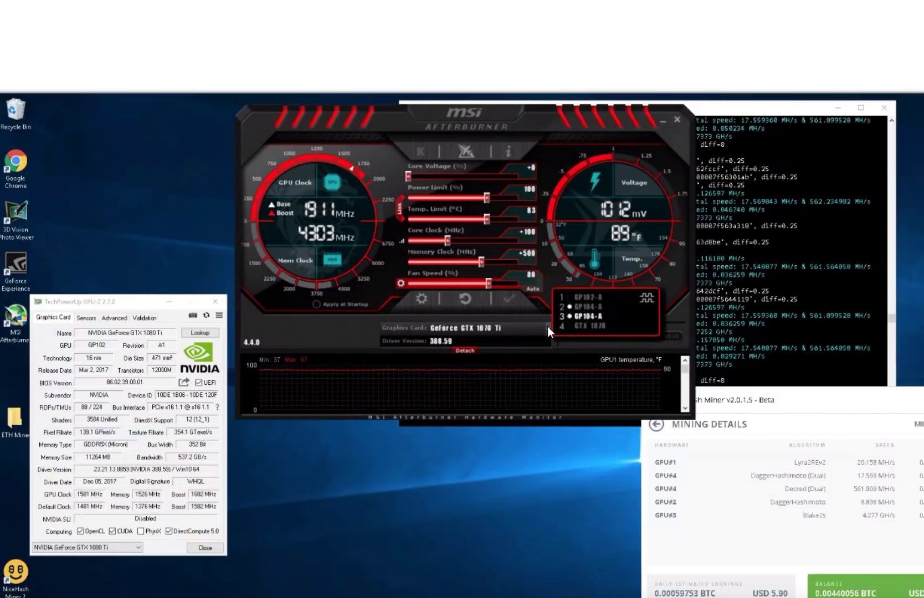
pyautogui.click(581, 324)
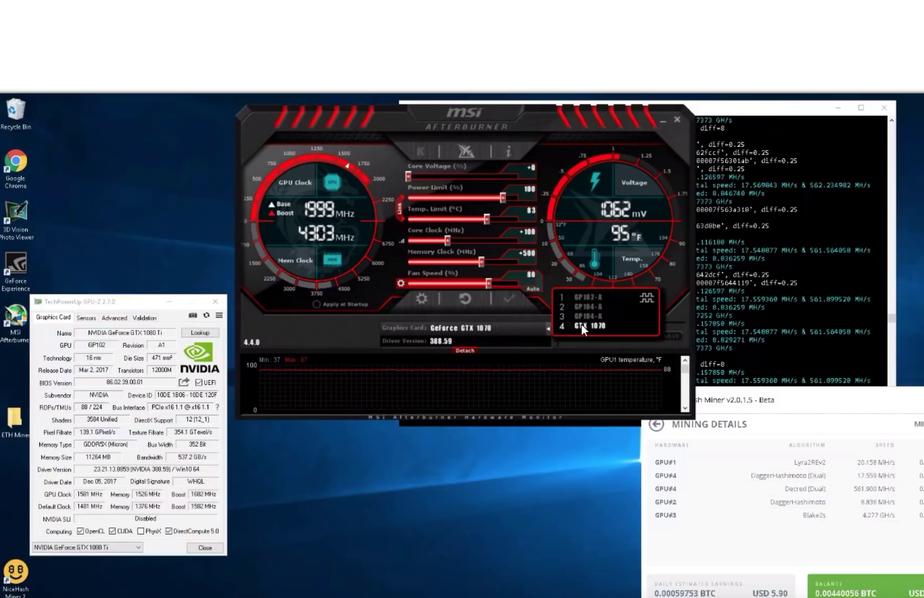
pyautogui.click(548, 330)
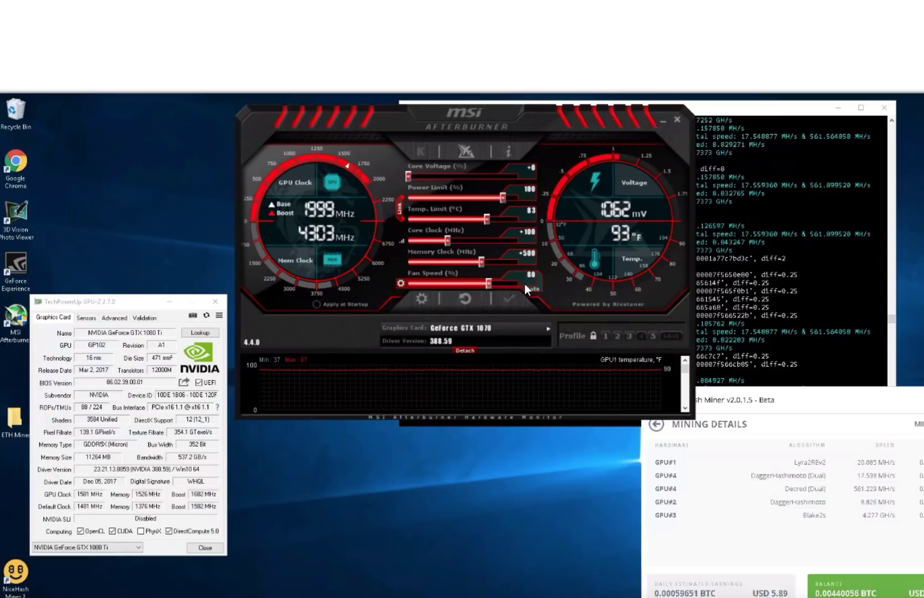
# Switch back to the GTX 1080 Ti (GP102-A) and minimize the GPU-Z window.
pyautogui.click(548, 328)
pyautogui.click(581, 299)
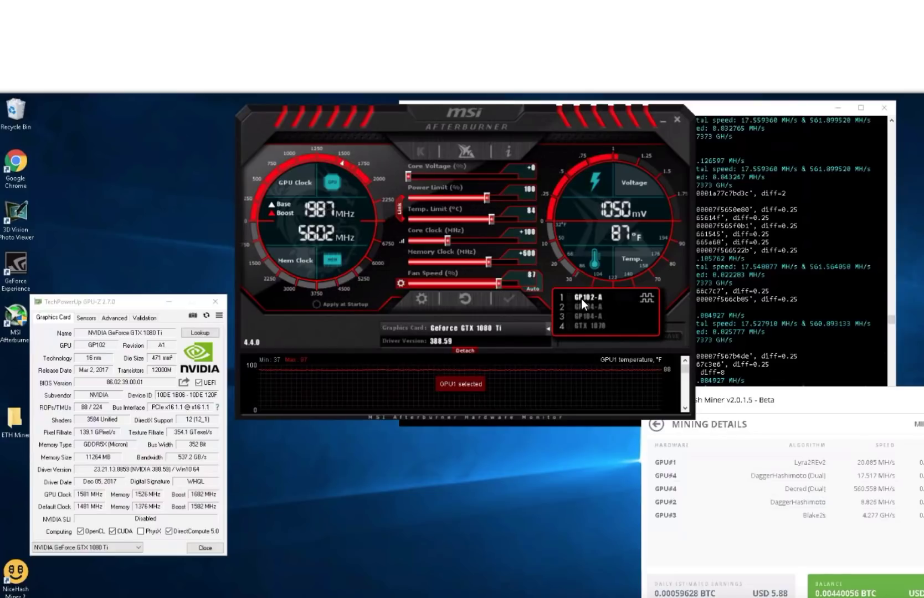
pyautogui.click(549, 328)
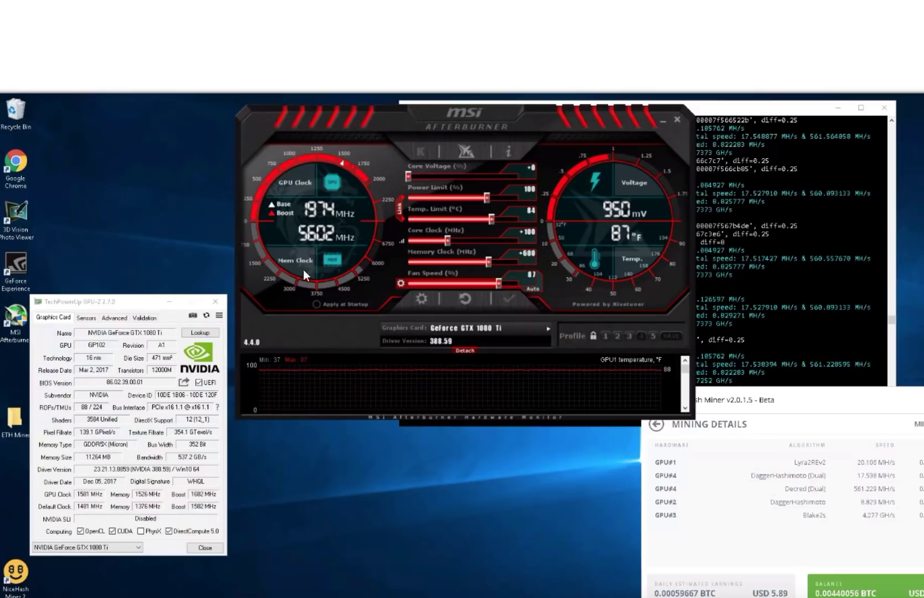
pyautogui.click(167, 304)
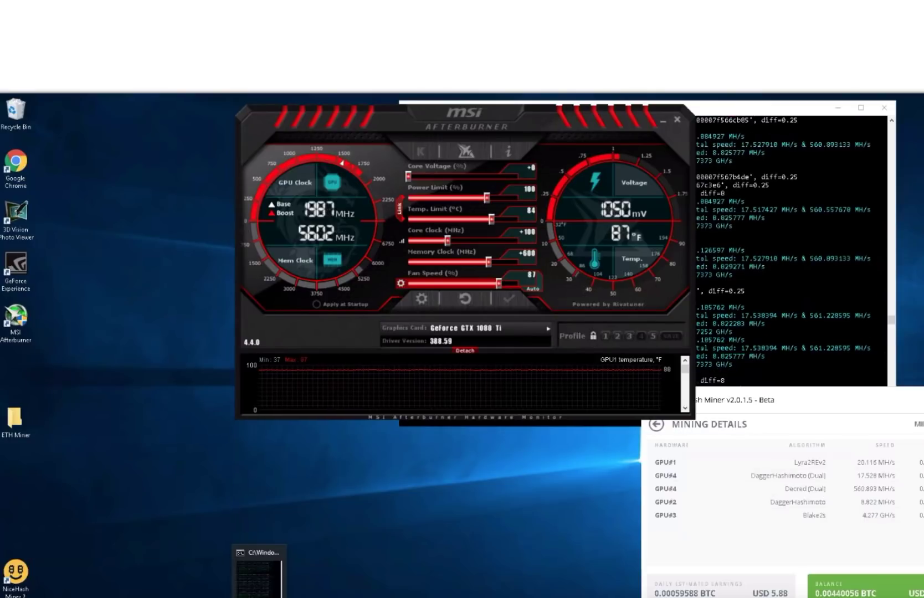
# Restore the Claymore miner console to check about 60–67 Mh/s total ETH speed.
pyautogui.click(256, 571)
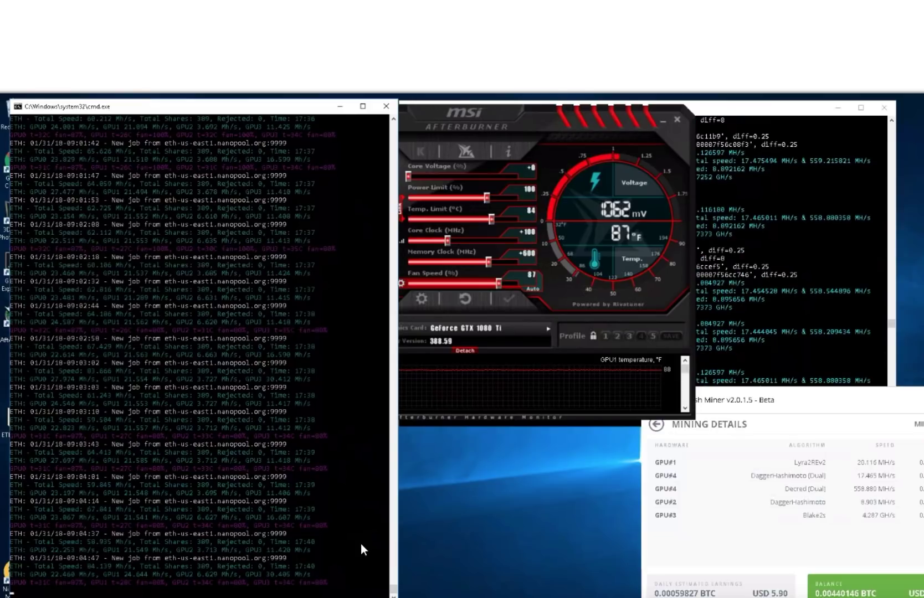
# Bring the MSI Afterburner window back in front of the Claymore miner console.
pyautogui.click(537, 123)
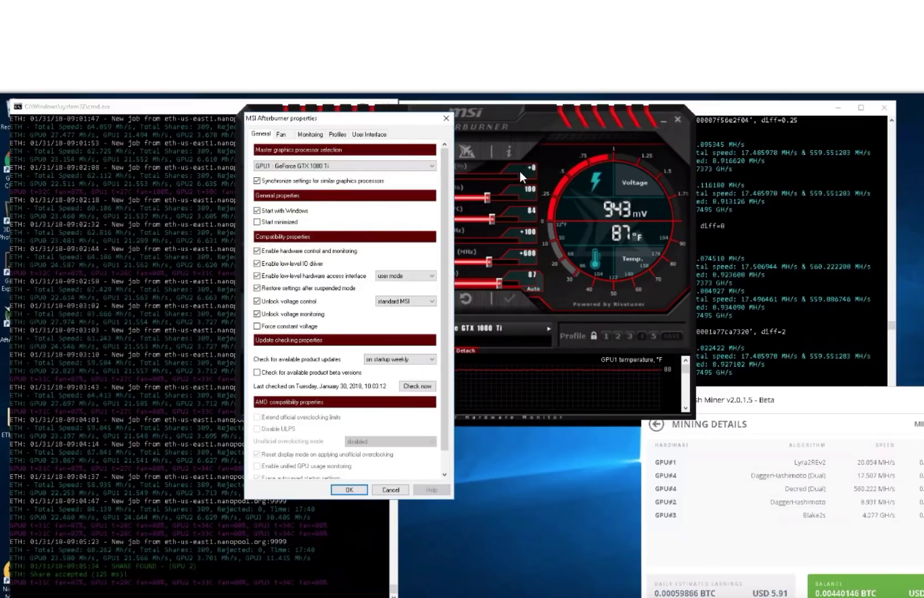
# Switch the User Interface skin to 'Default MSI Afterburner v3 skin - big edition' and confirm with OK.
pyautogui.click(368, 134)
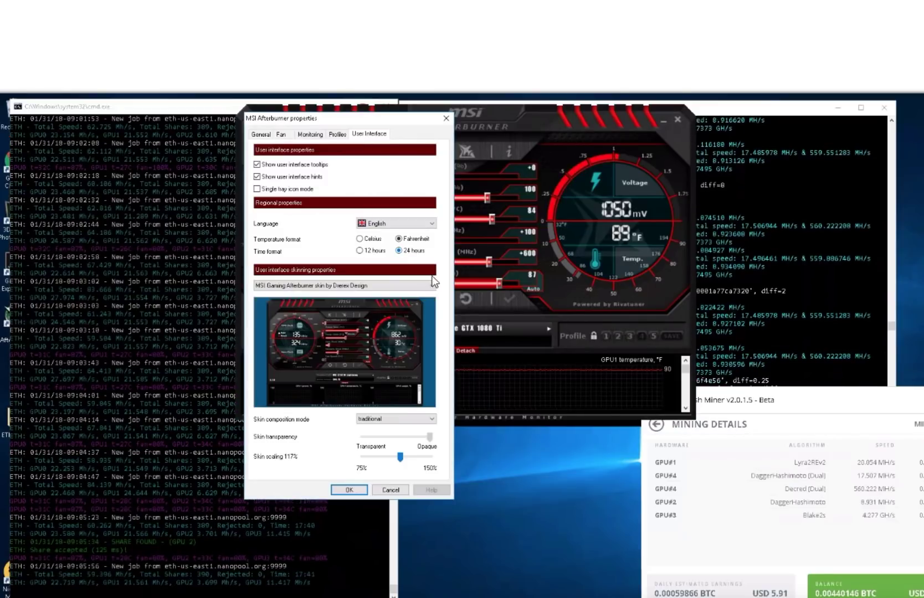
pyautogui.click(429, 285)
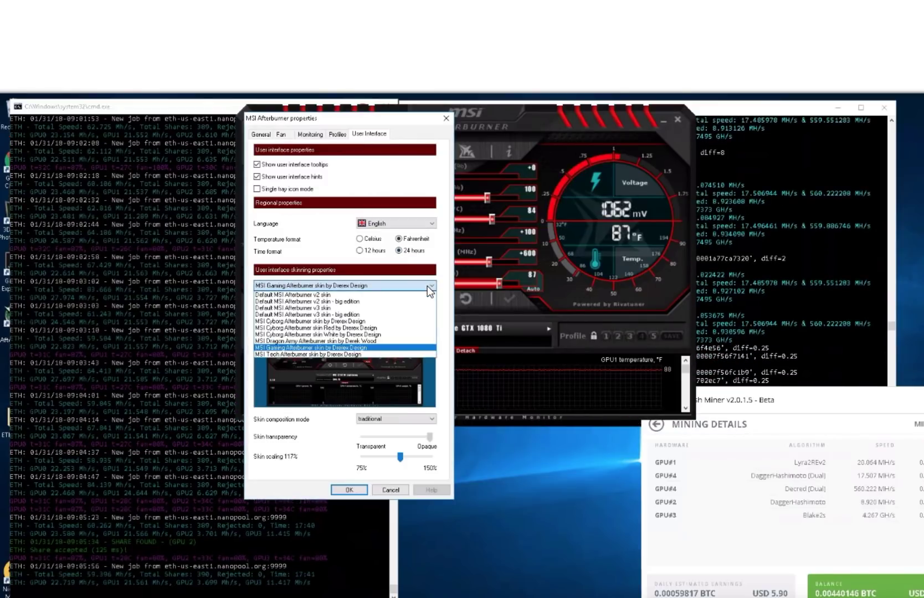
pyautogui.click(363, 314)
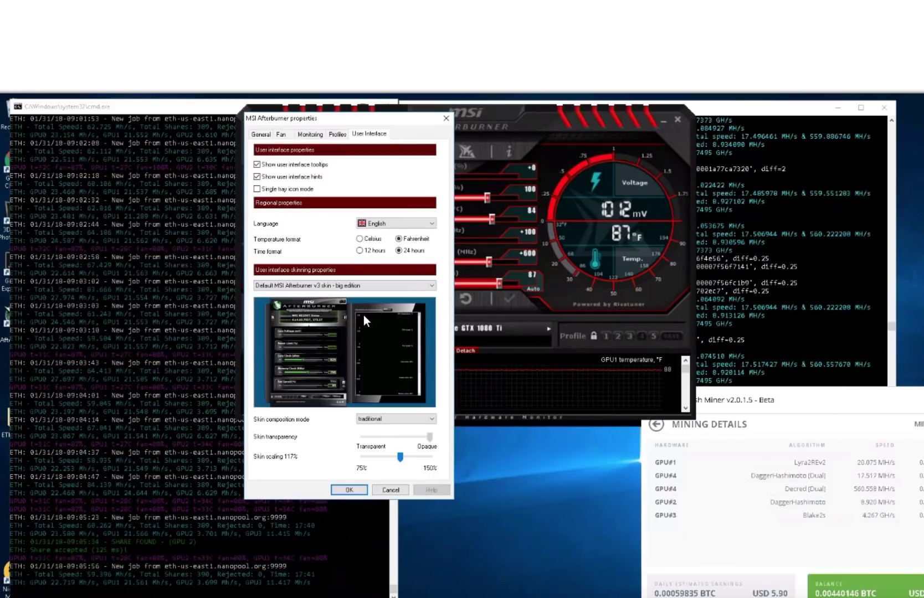
pyautogui.click(349, 490)
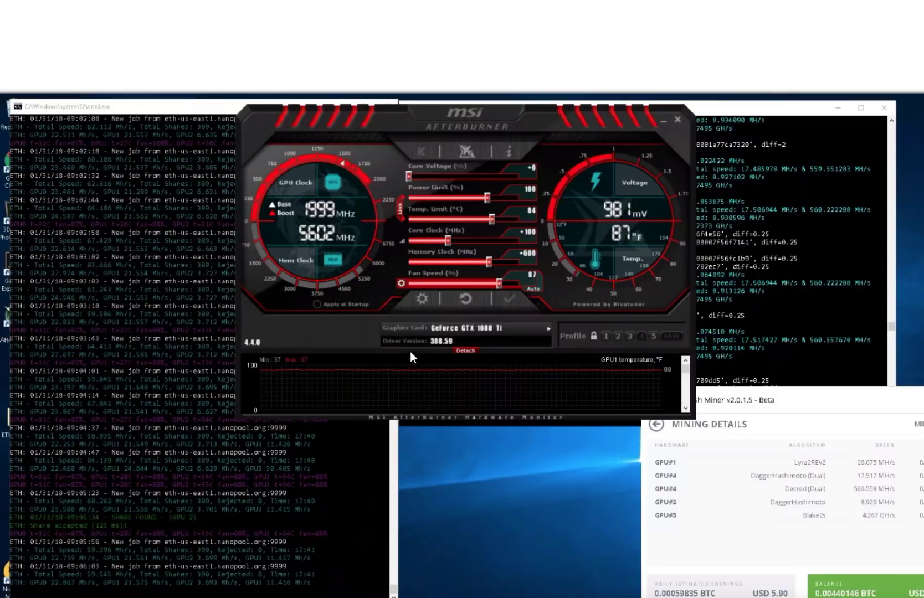